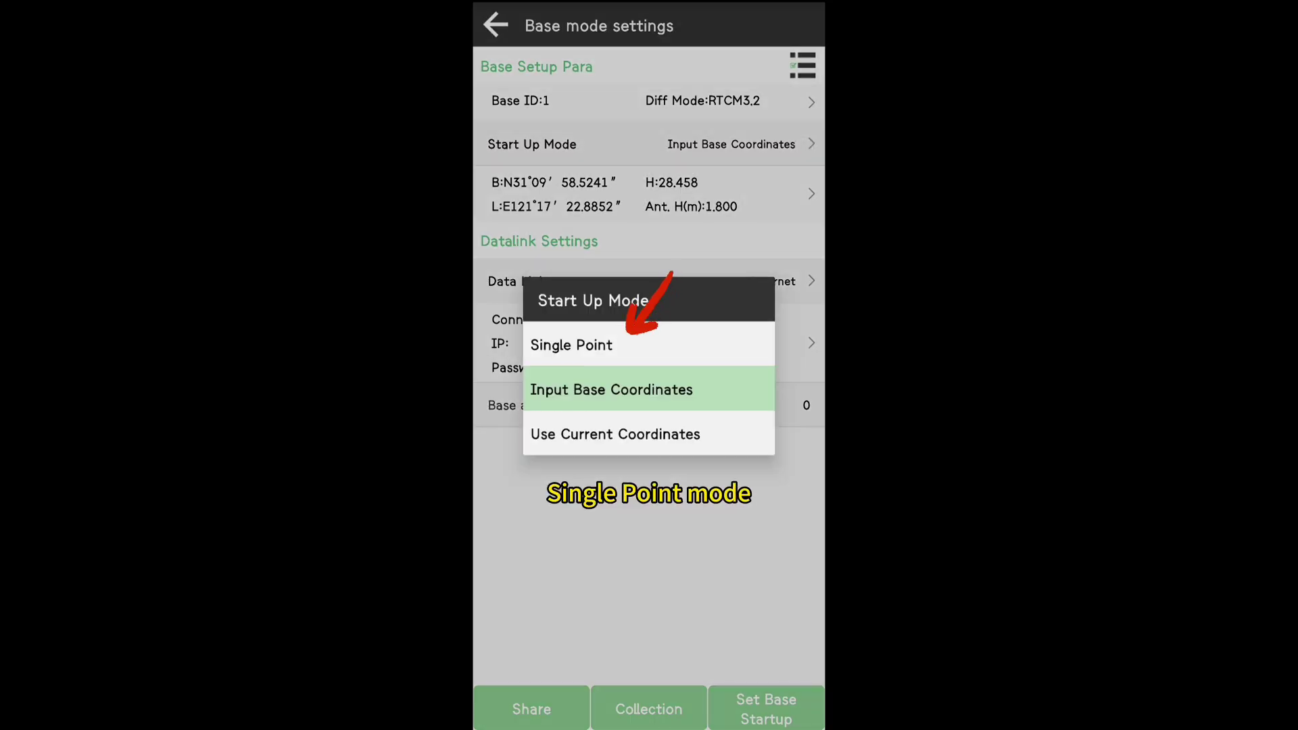
# Switch the base start-up mode to Single Point so base coordinates are obtained automatically
pyautogui.click(704, 345)
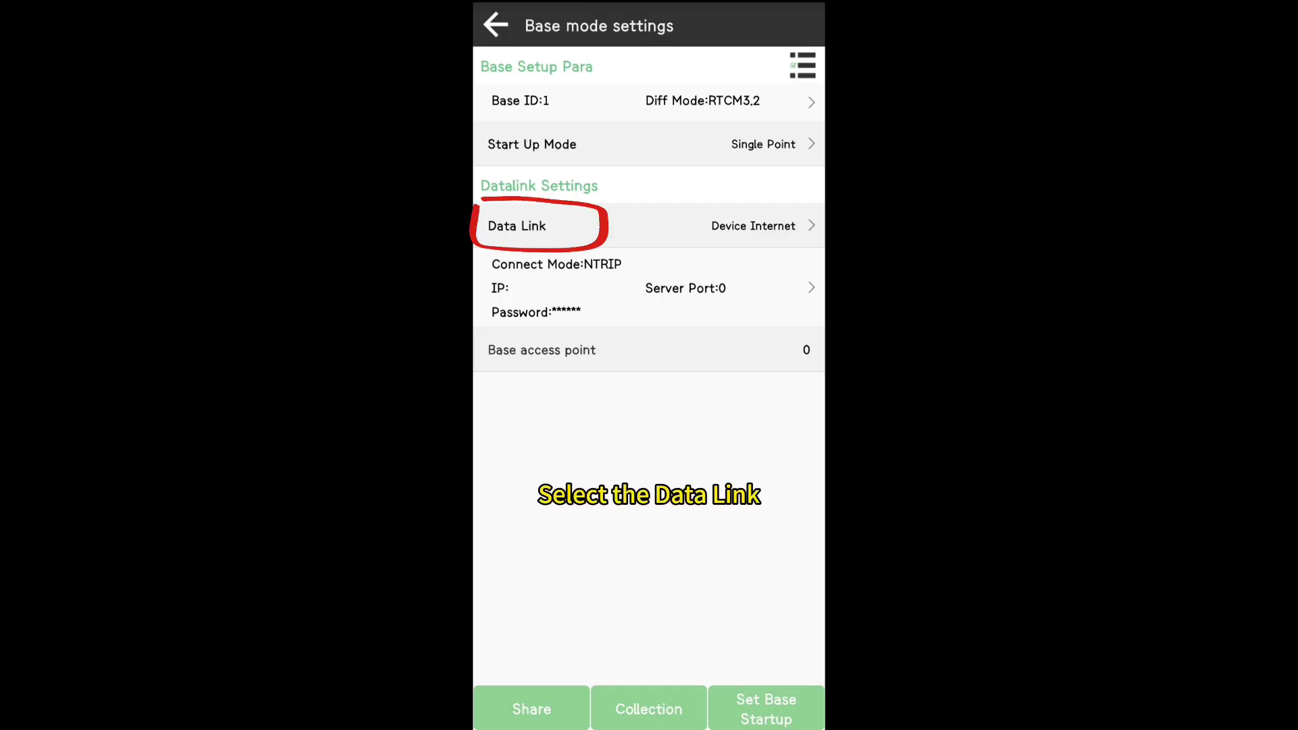
# Set the base data link to Internal Radio on channel 3 (457.05)
pyautogui.click(797, 226)
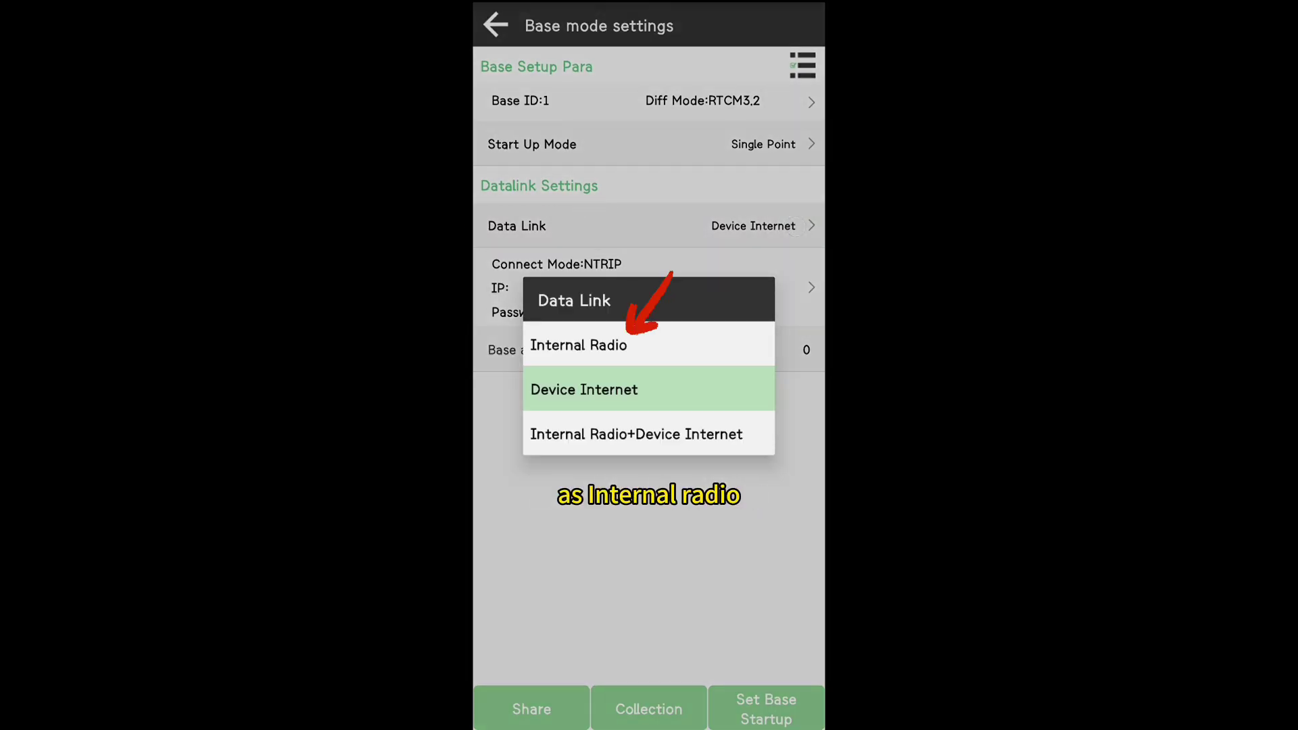
pyautogui.click(578, 345)
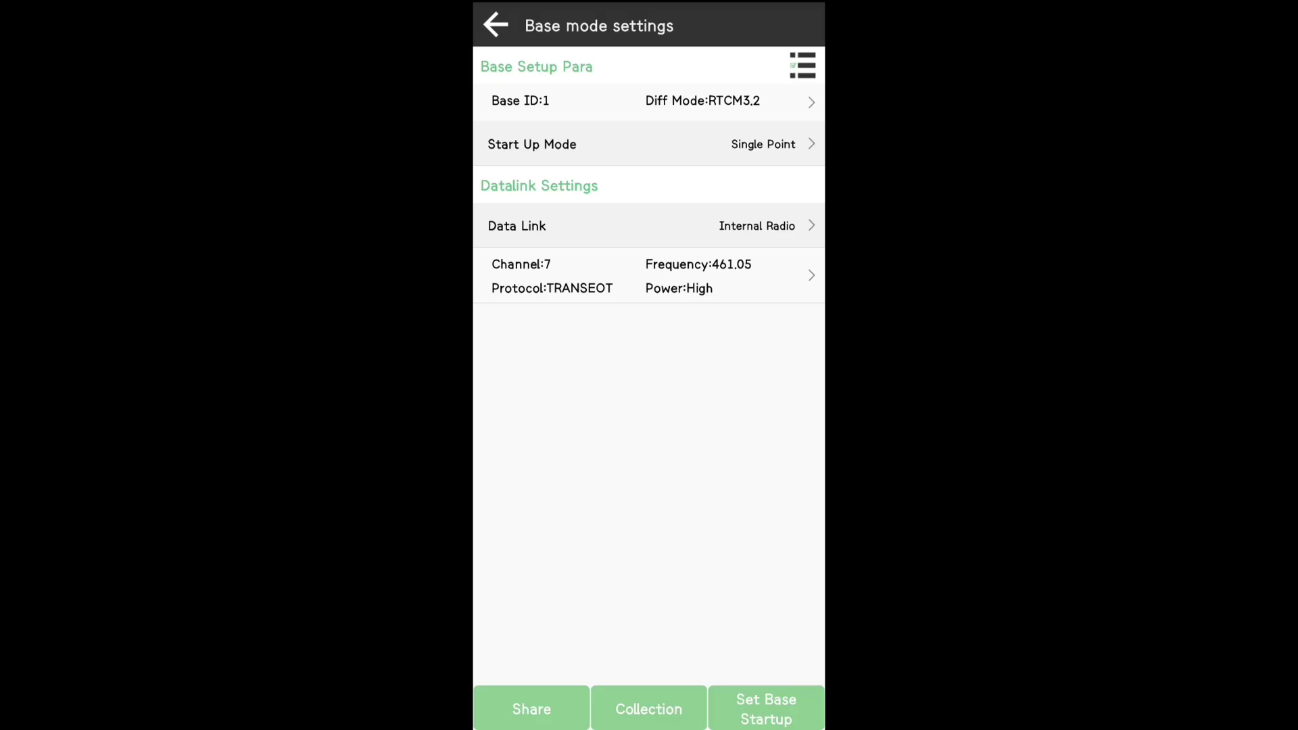
pyautogui.click(649, 275)
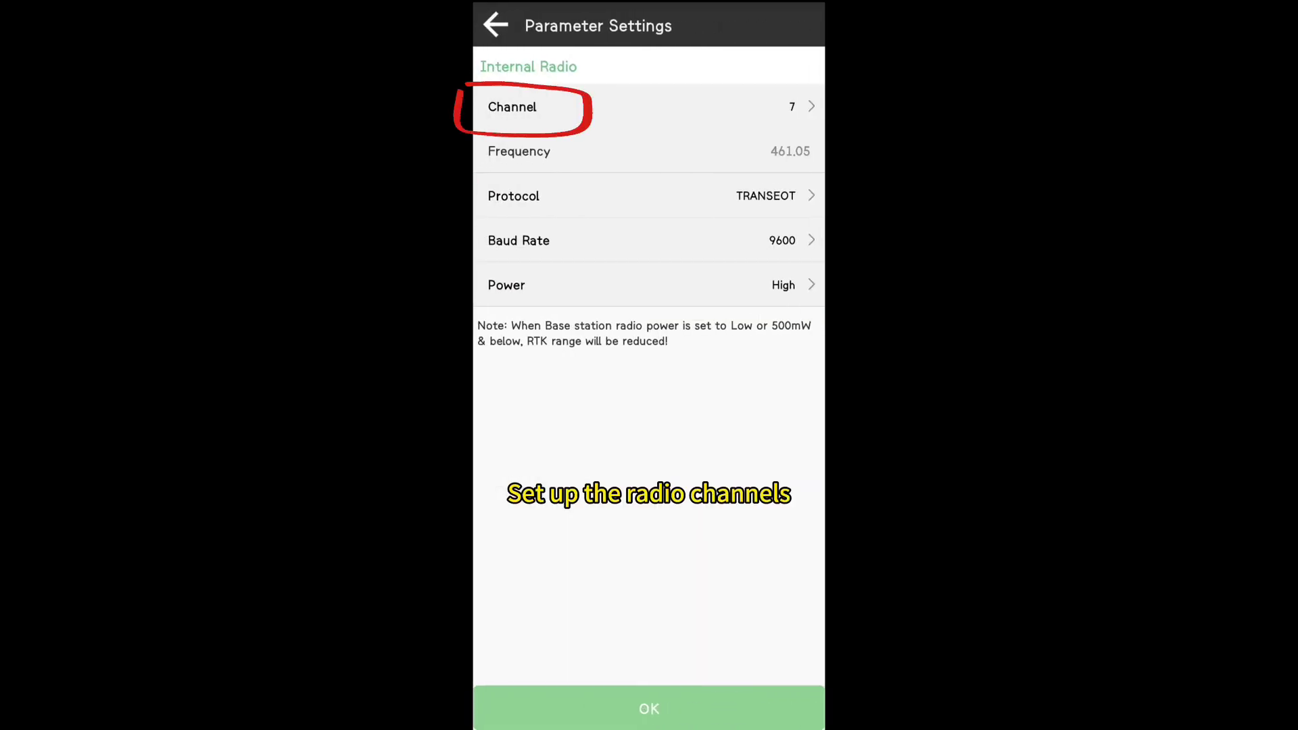
pyautogui.click(799, 111)
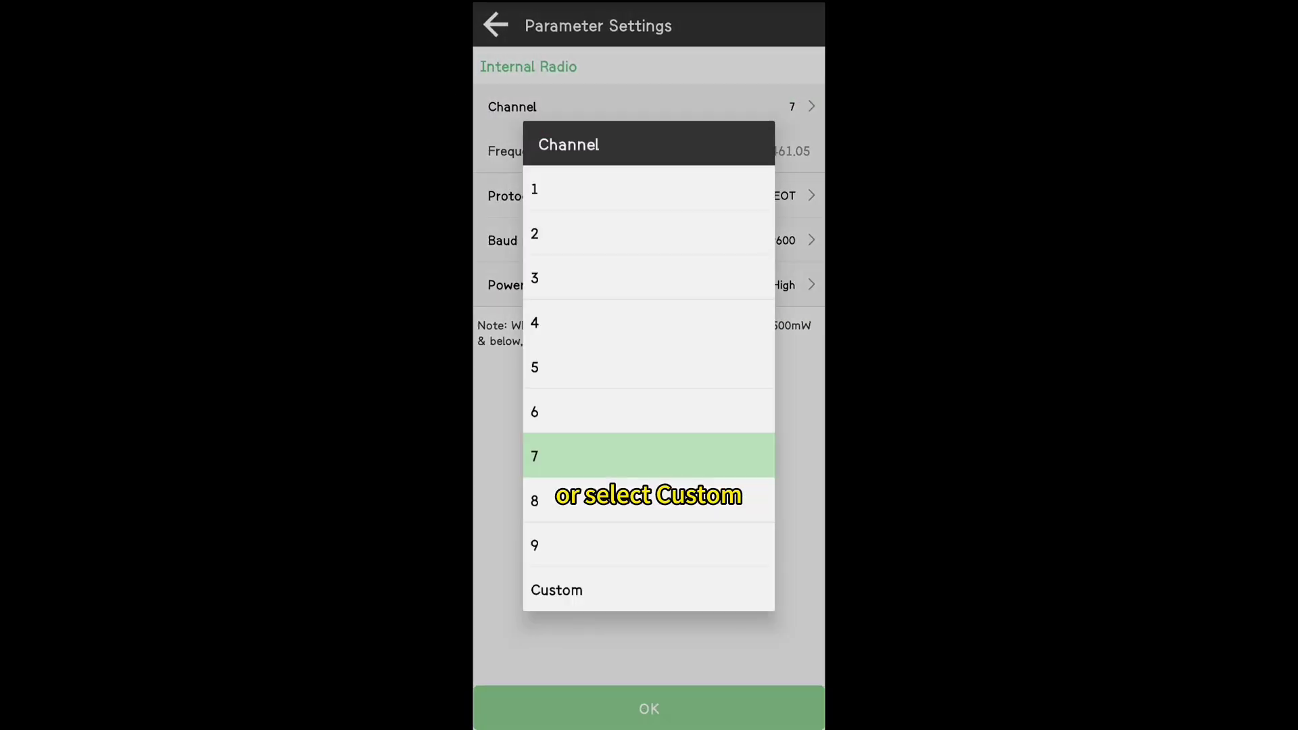
pyautogui.click(737, 279)
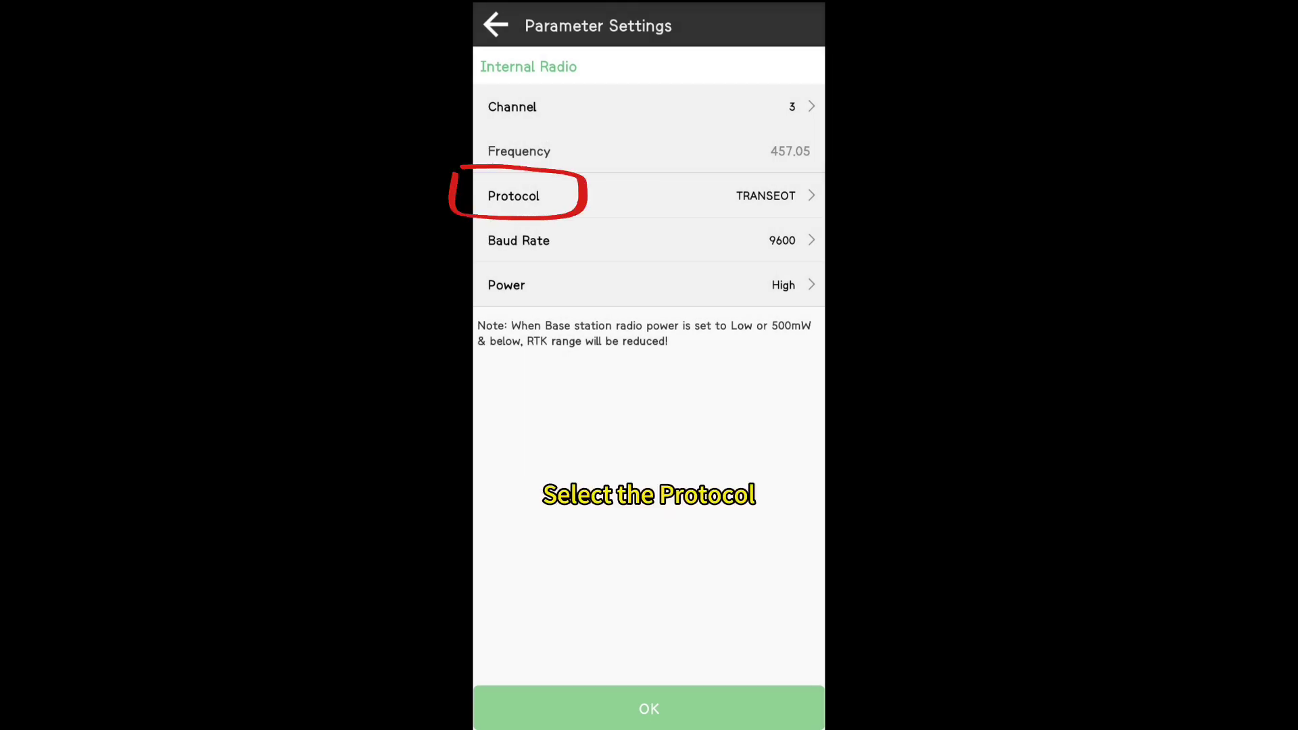
# Keep the base radio at TRANSEOT protocol, 9600 baud and High transmit power
pyautogui.click(771, 196)
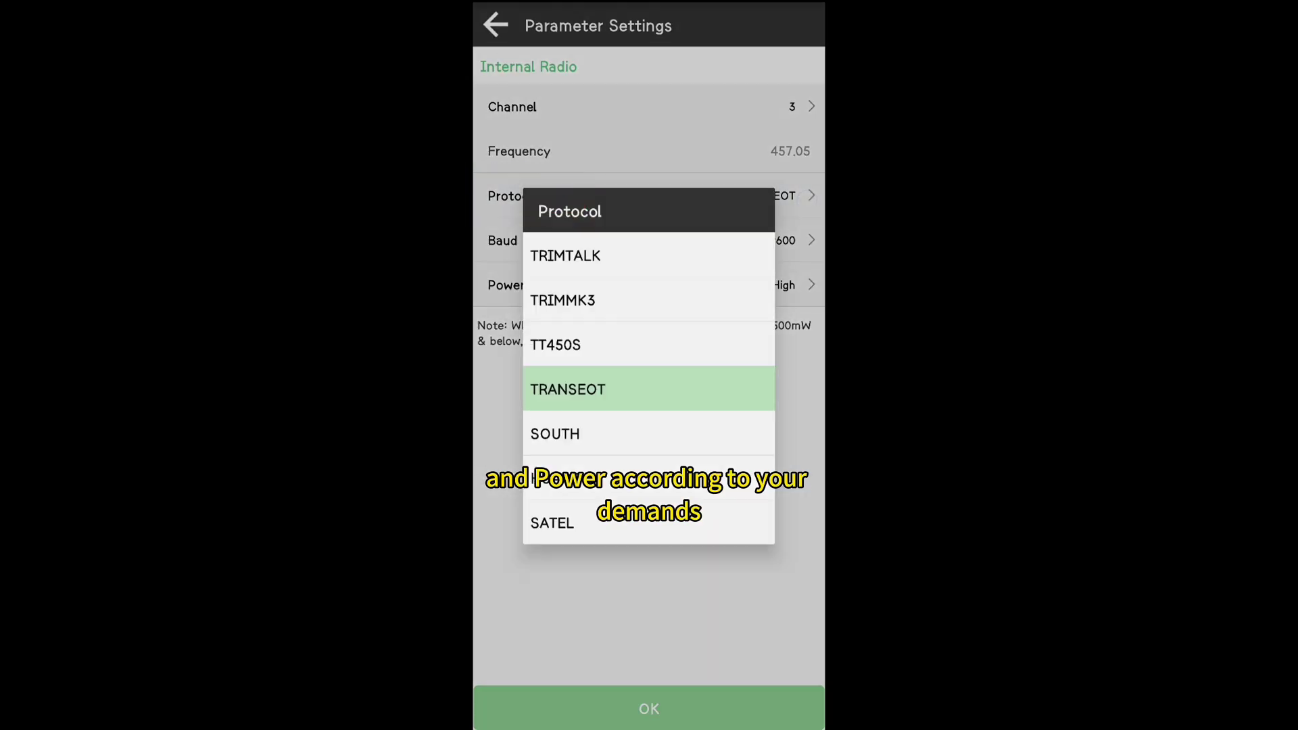
pyautogui.click(708, 390)
pyautogui.click(771, 240)
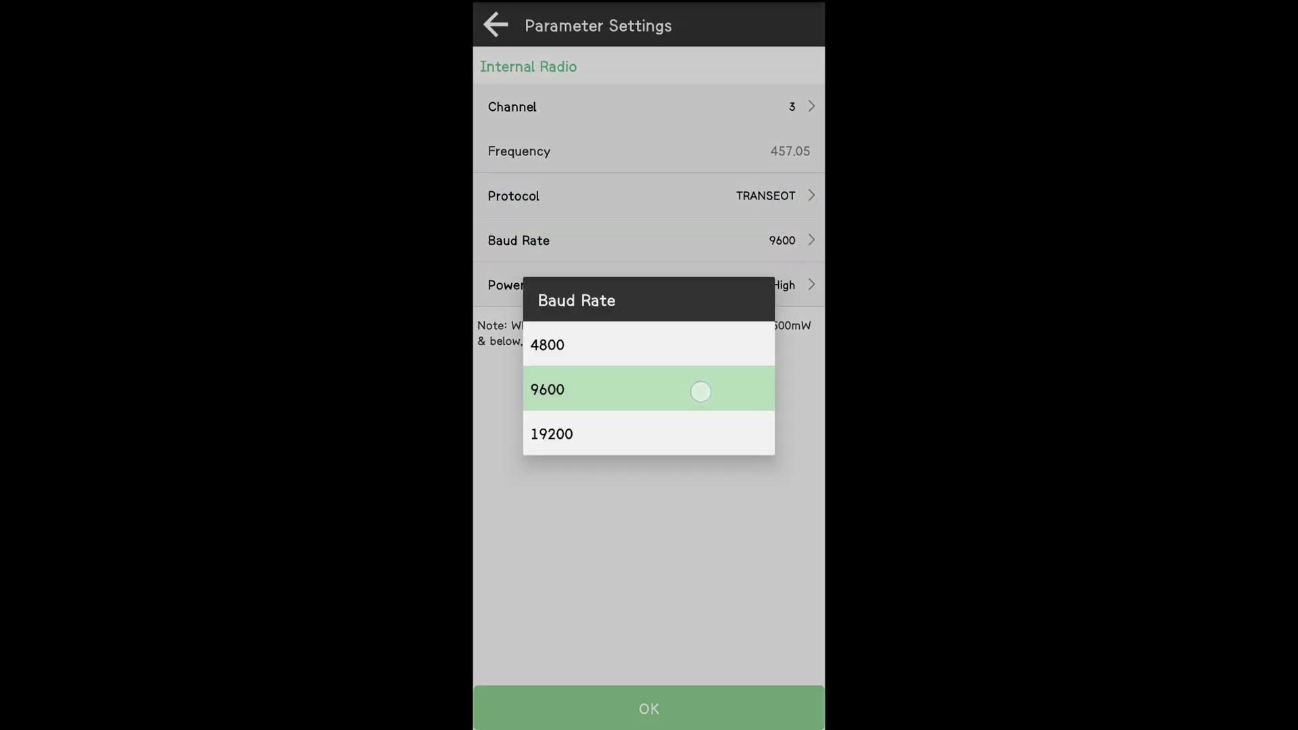
pyautogui.click(700, 390)
pyautogui.click(770, 285)
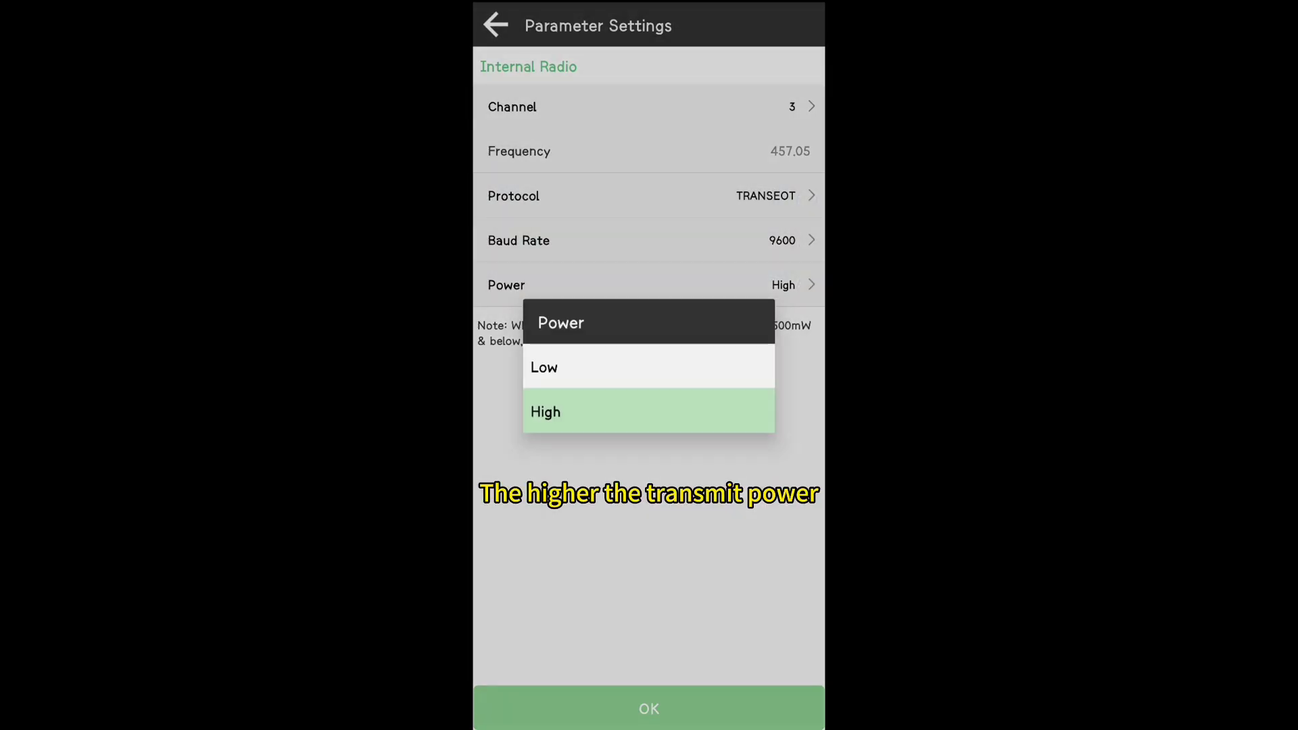
pyautogui.click(684, 415)
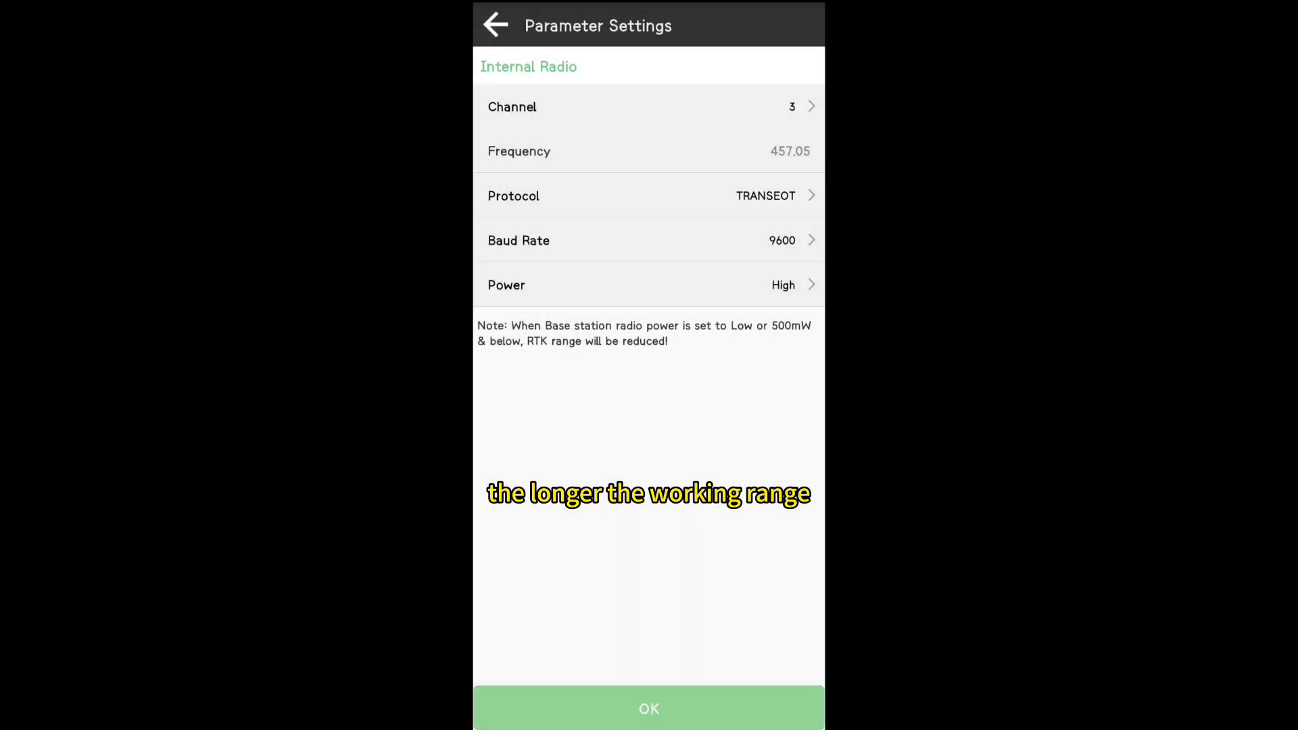
# Confirm the base radio parameters, save the base configuration to Collection, and start the base
pyautogui.click(685, 708)
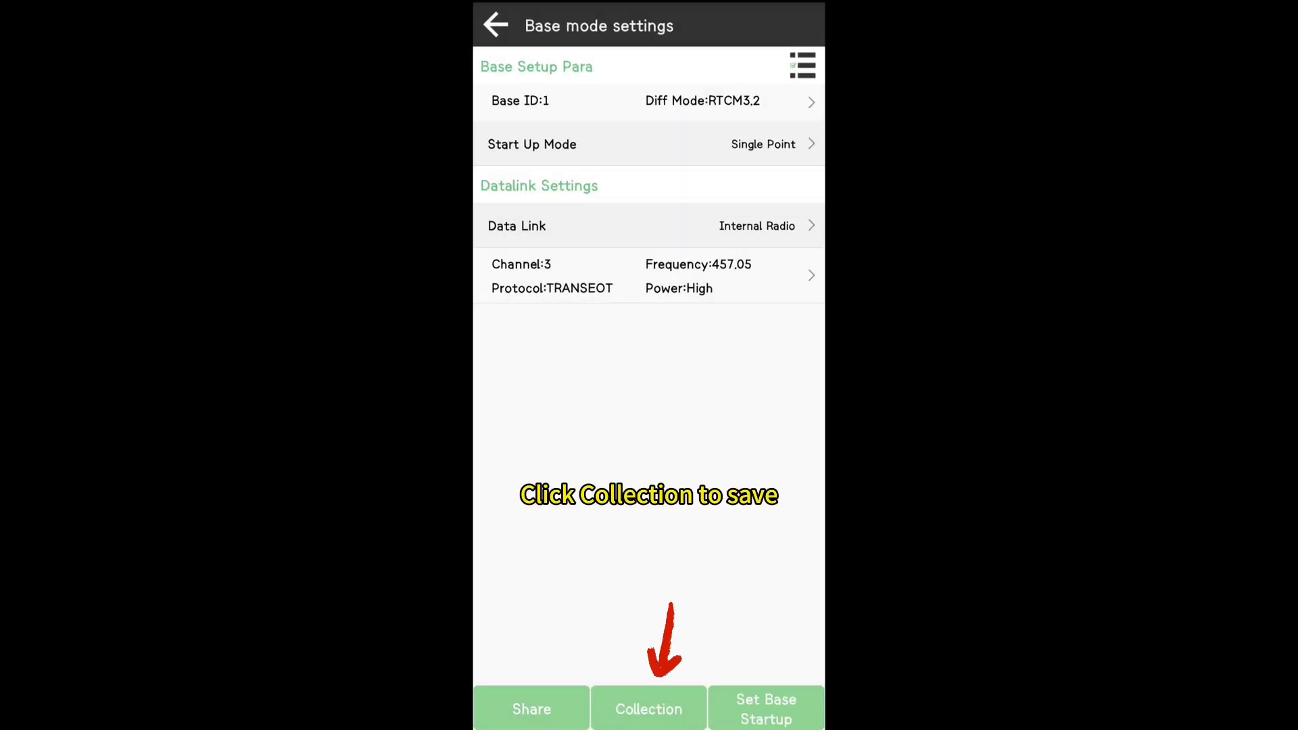
pyautogui.click(650, 710)
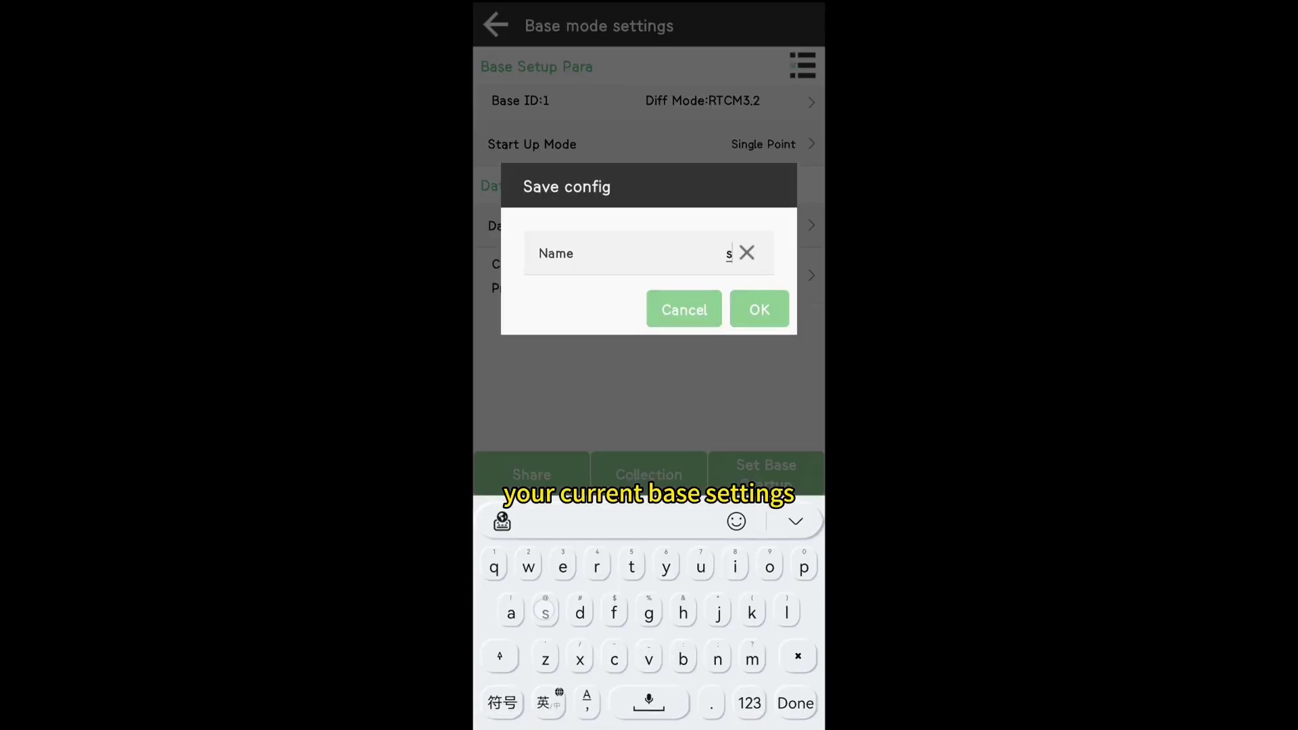
pyautogui.write('singular sys')
pyautogui.click(760, 405)
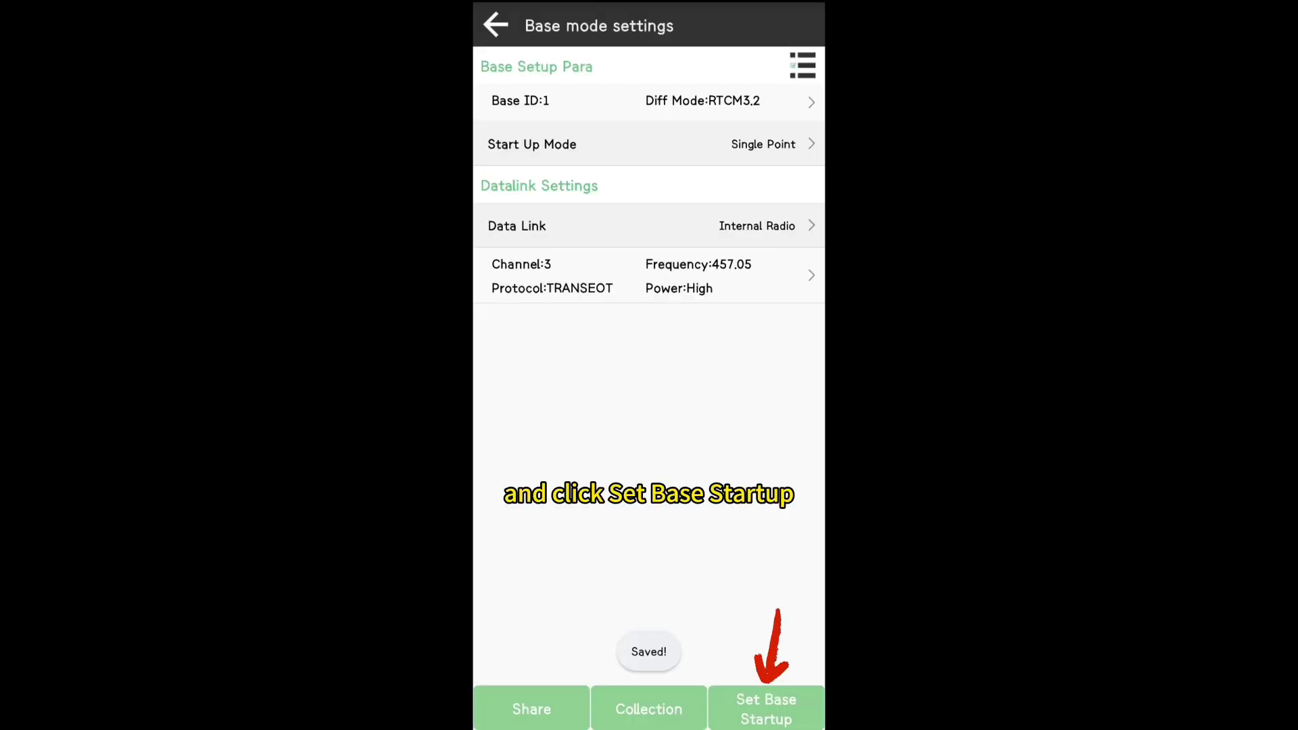
pyautogui.click(766, 709)
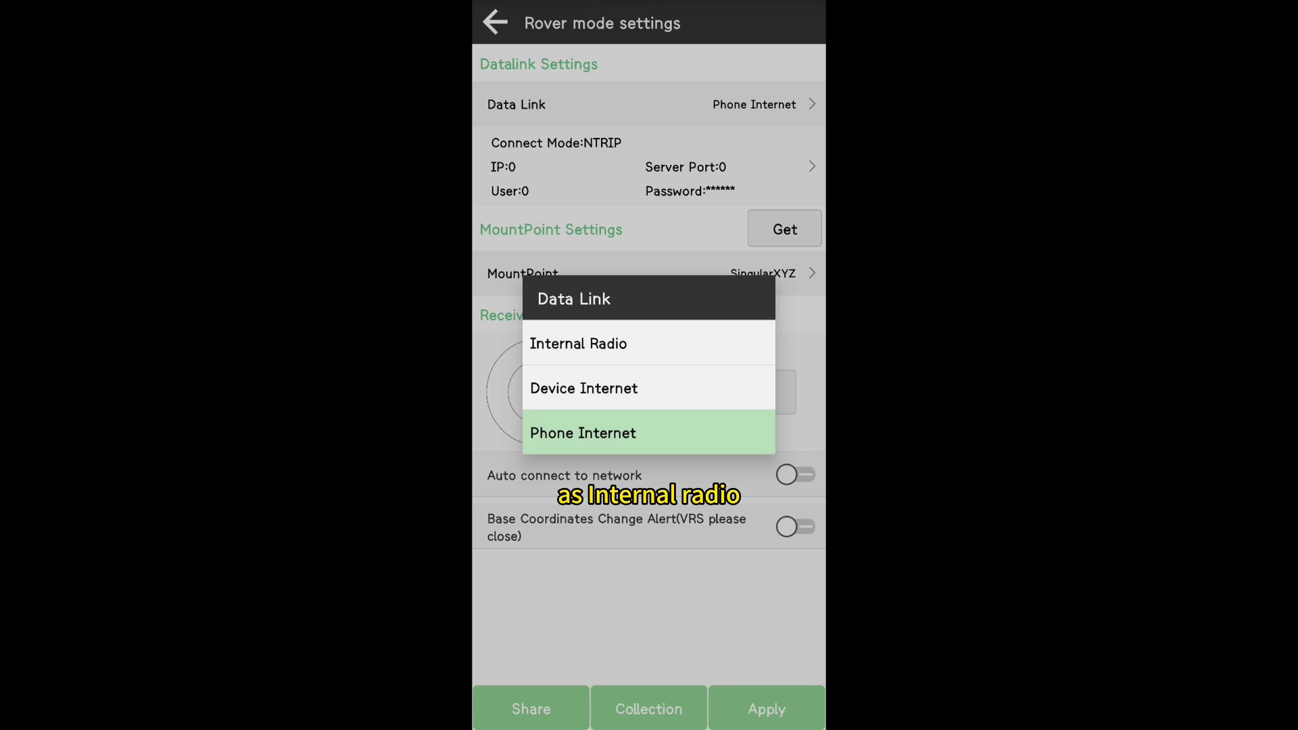
# Give the rover Internal Radio on channel 3 with TRANSEOT protocol and 9600 baud, and confirm
pyautogui.click(718, 339)
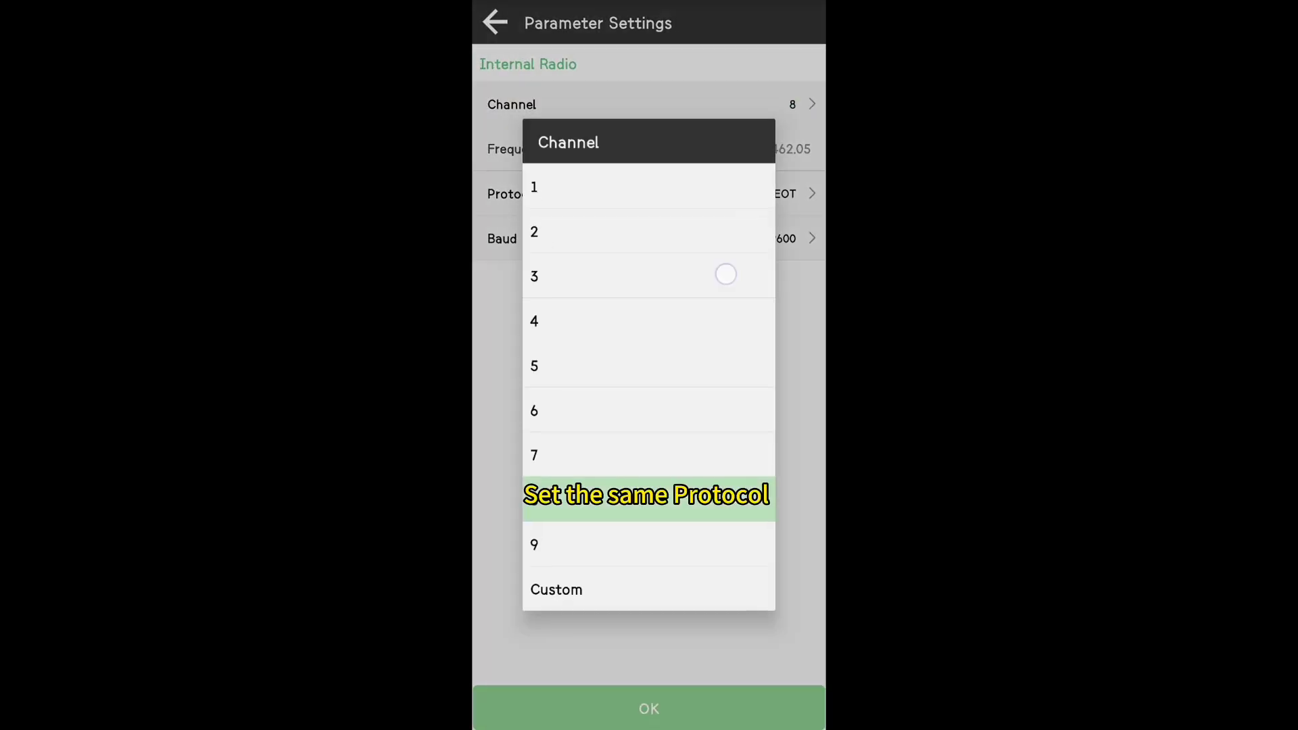
pyautogui.click(725, 274)
pyautogui.click(650, 193)
pyautogui.click(650, 385)
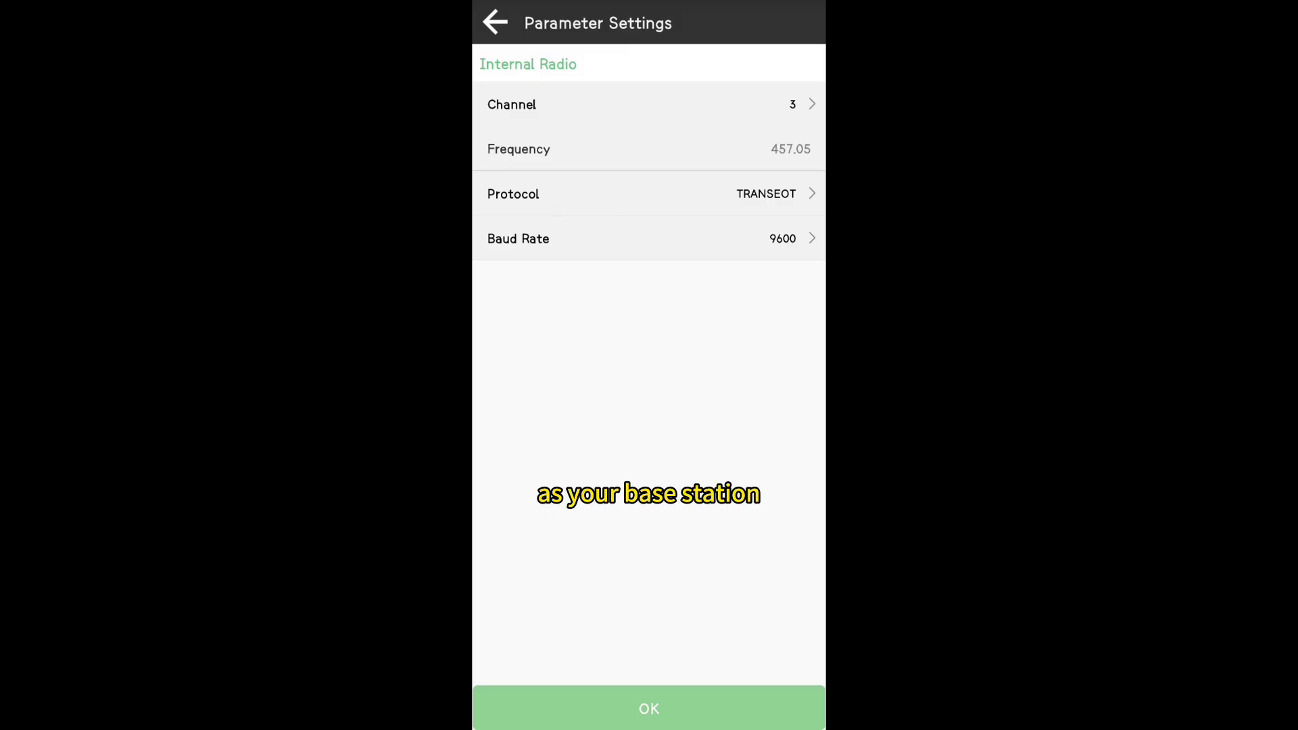
pyautogui.click(649, 239)
pyautogui.click(650, 386)
pyautogui.click(733, 709)
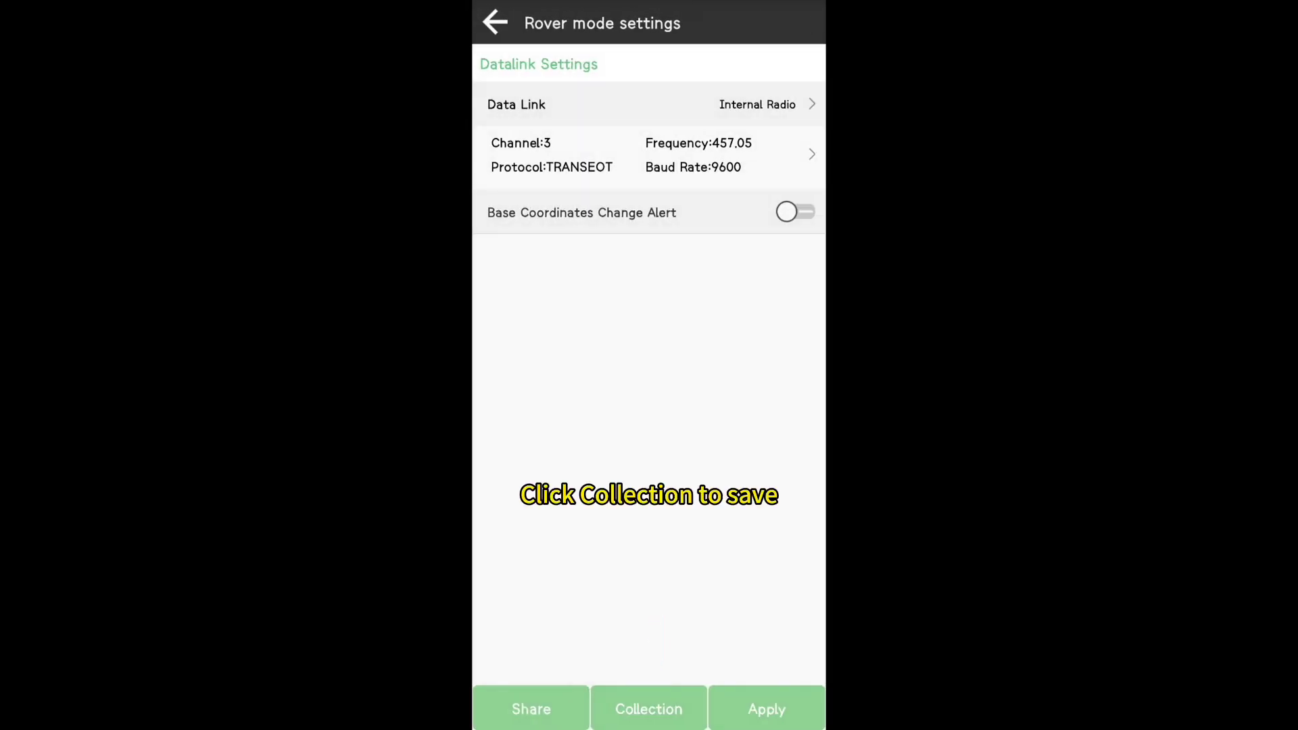
# Save the named rover radio configuration to Collection and apply it to the receiver
pyautogui.click(649, 709)
pyautogui.click(649, 369)
pyautogui.write('singu')
pyautogui.click(618, 522)
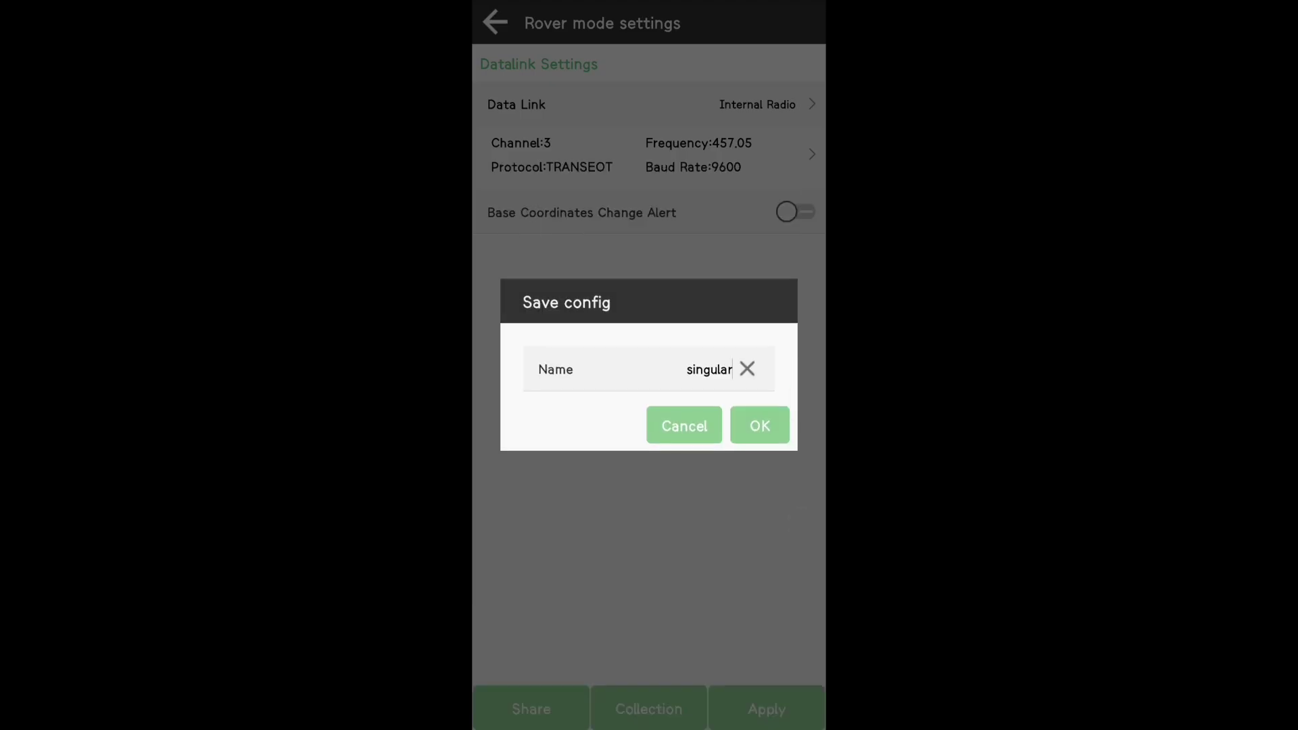
pyautogui.click(760, 427)
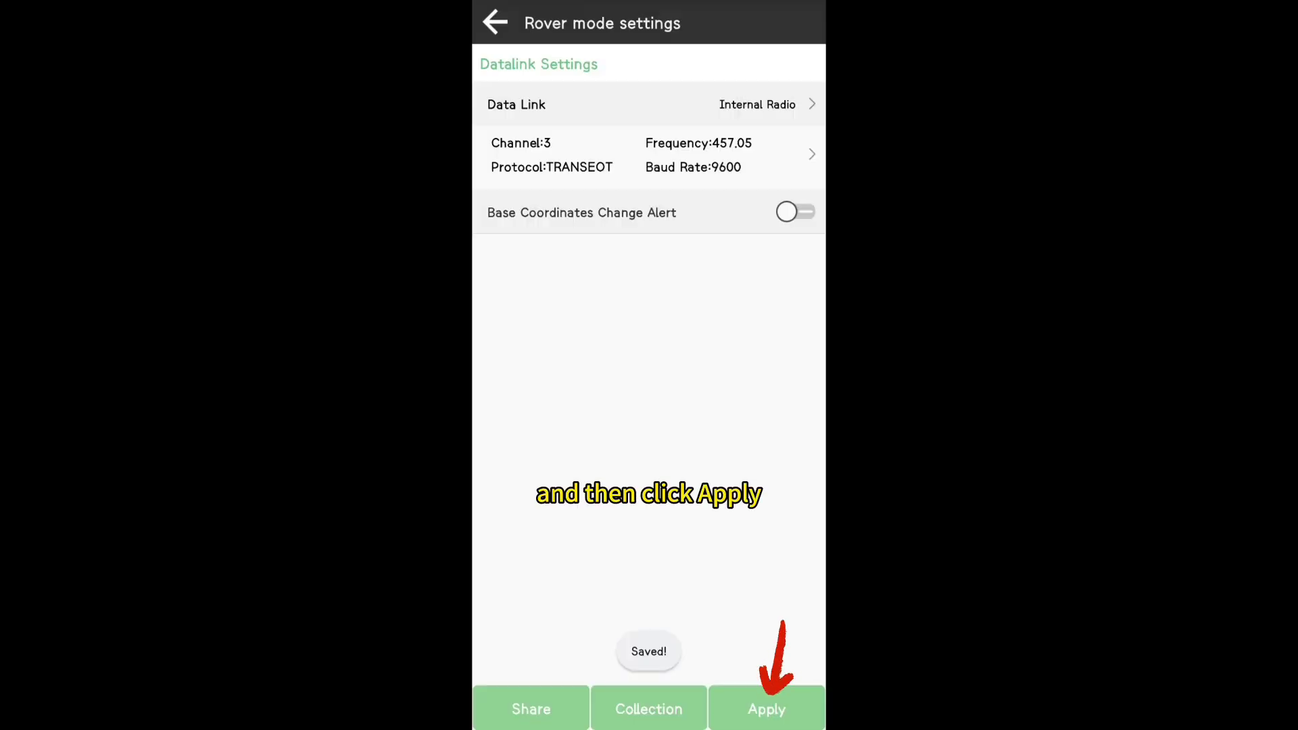
pyautogui.click(767, 709)
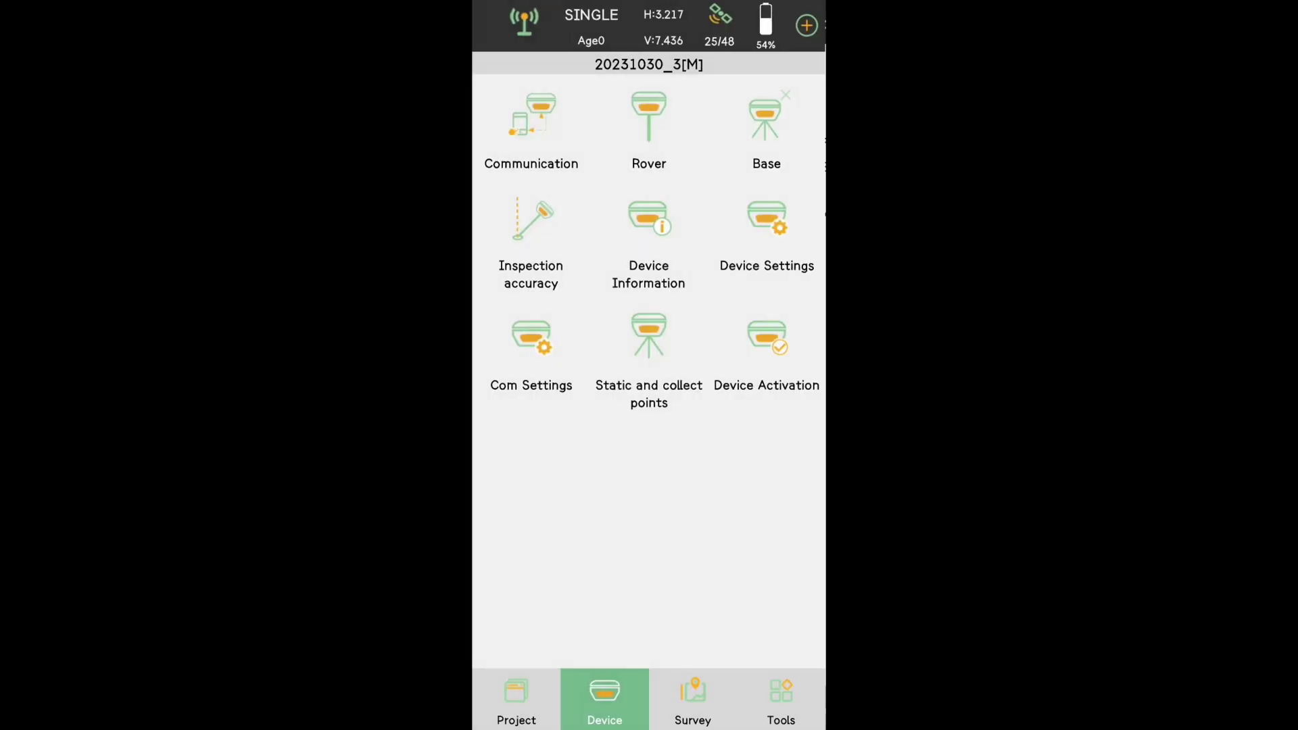